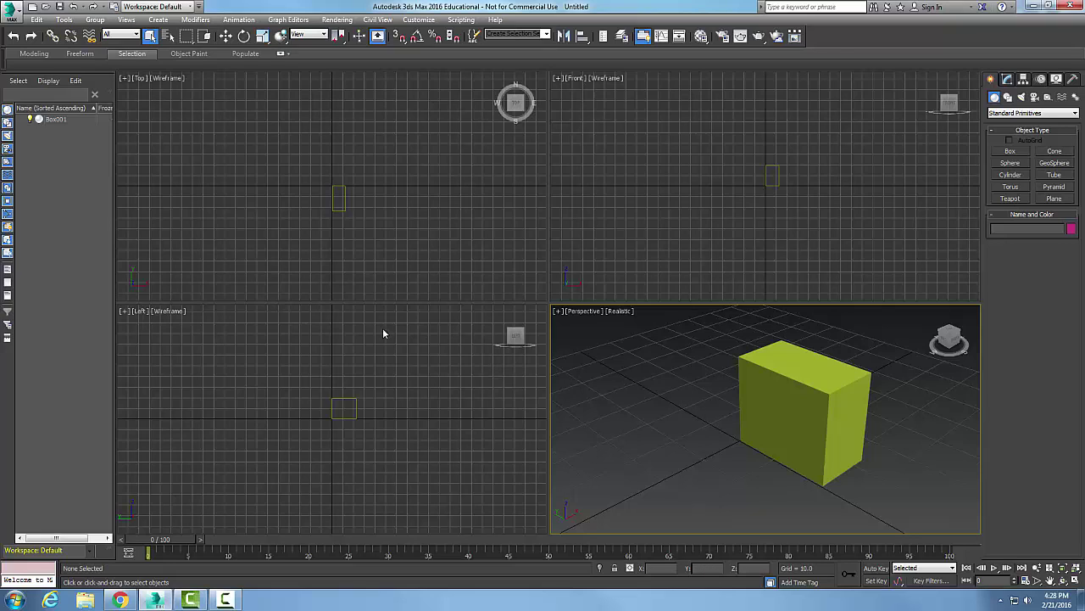
Open the Slate Material Editor from the Rendering menu, then close it.
click(337, 20)
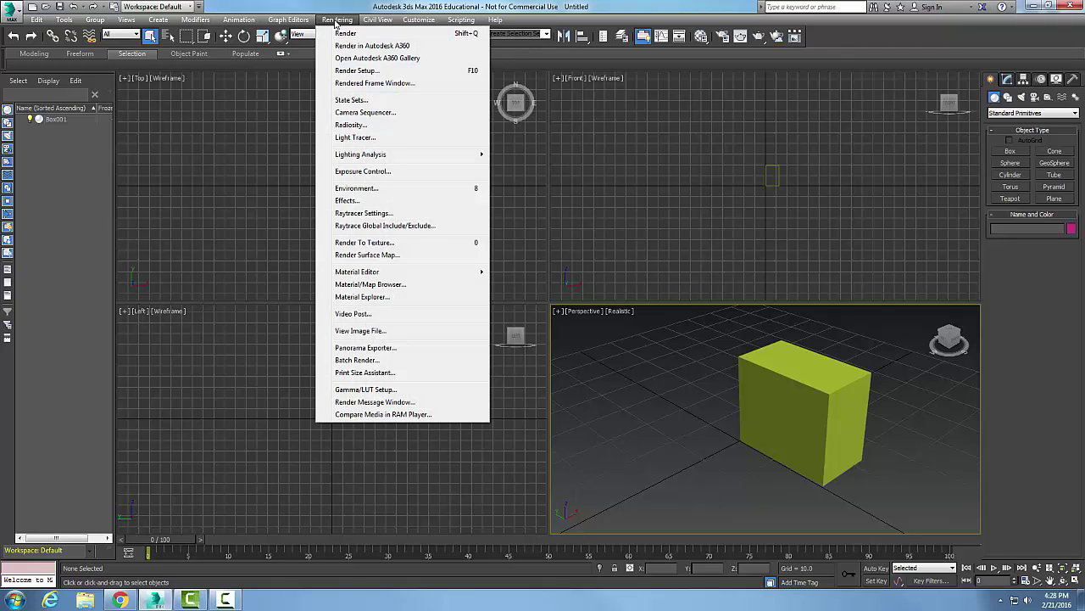
mouse_move(410, 279)
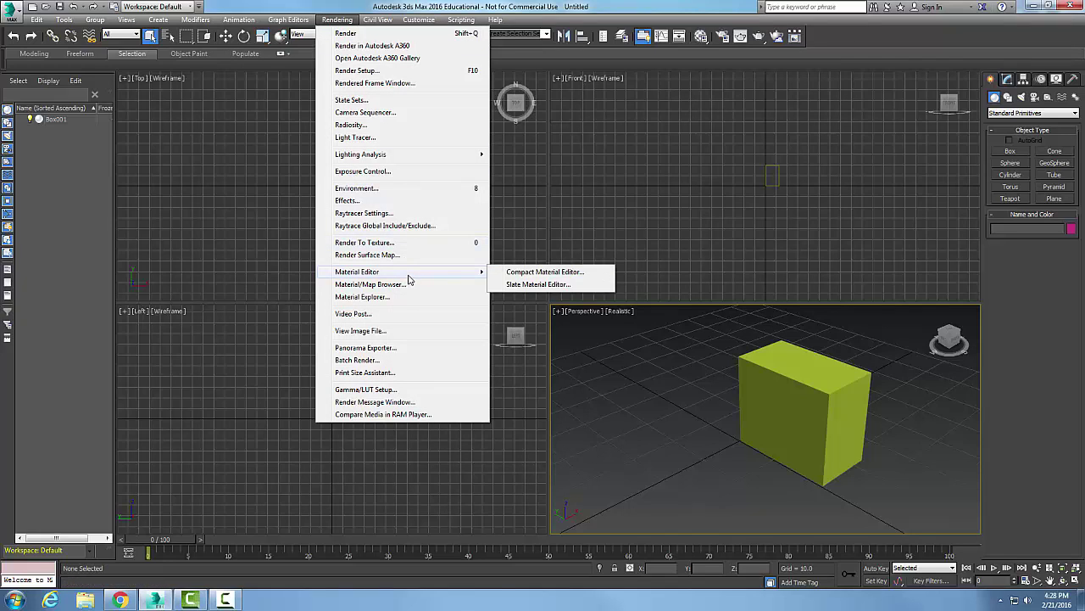
click(532, 286)
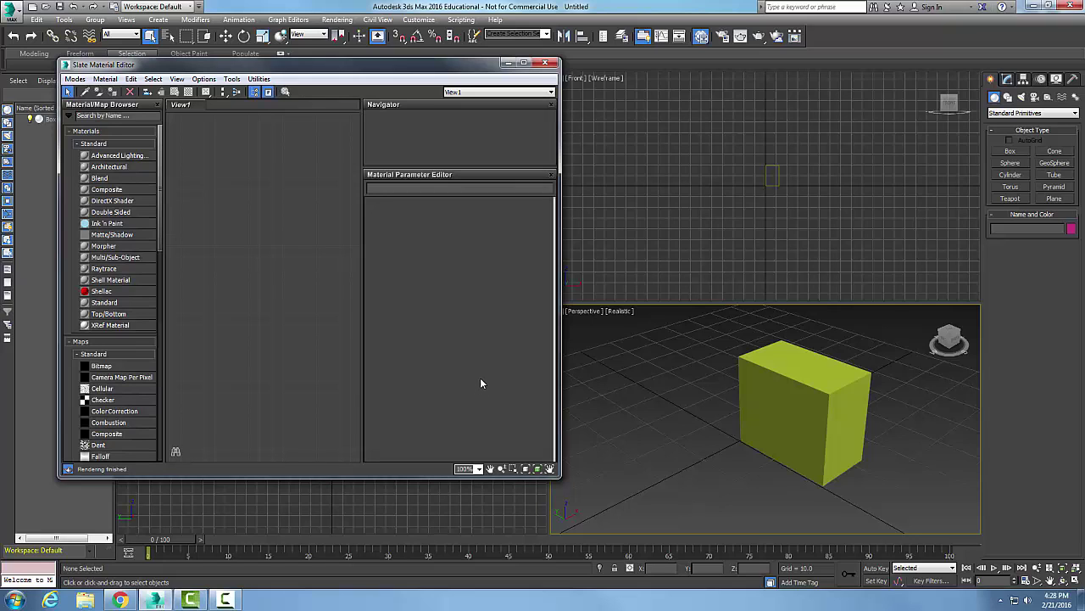
click(545, 63)
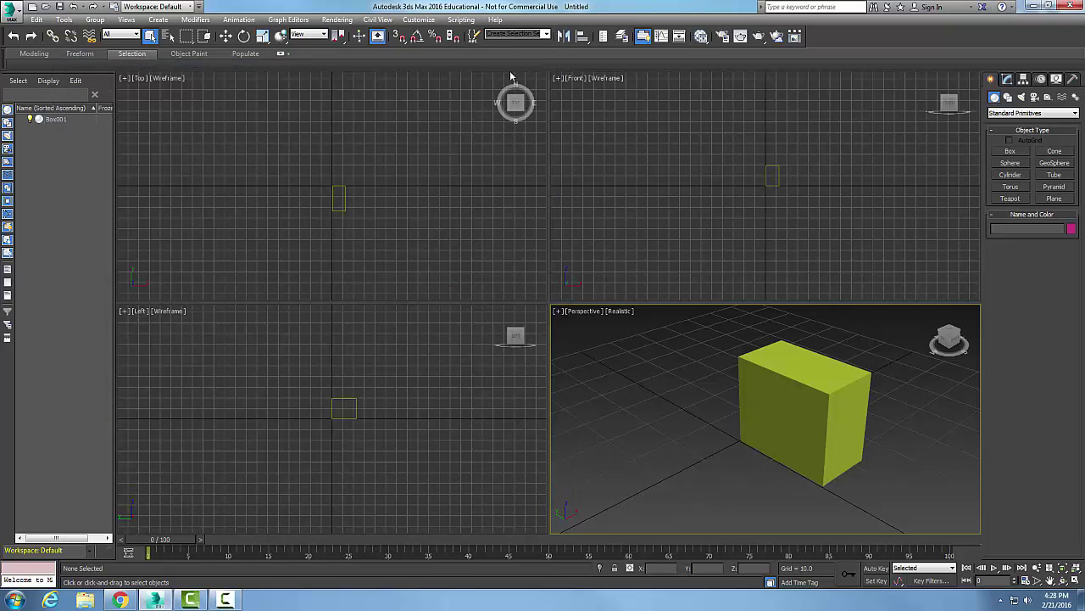
Open the Compact Material Editor from the Rendering menu, then close it.
click(335, 21)
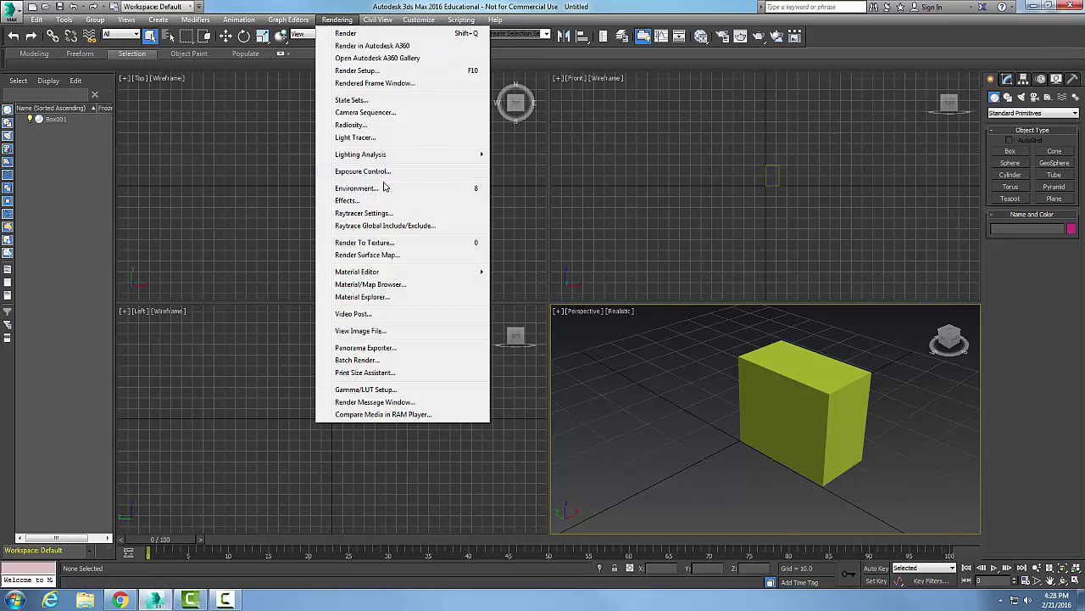
mouse_move(431, 273)
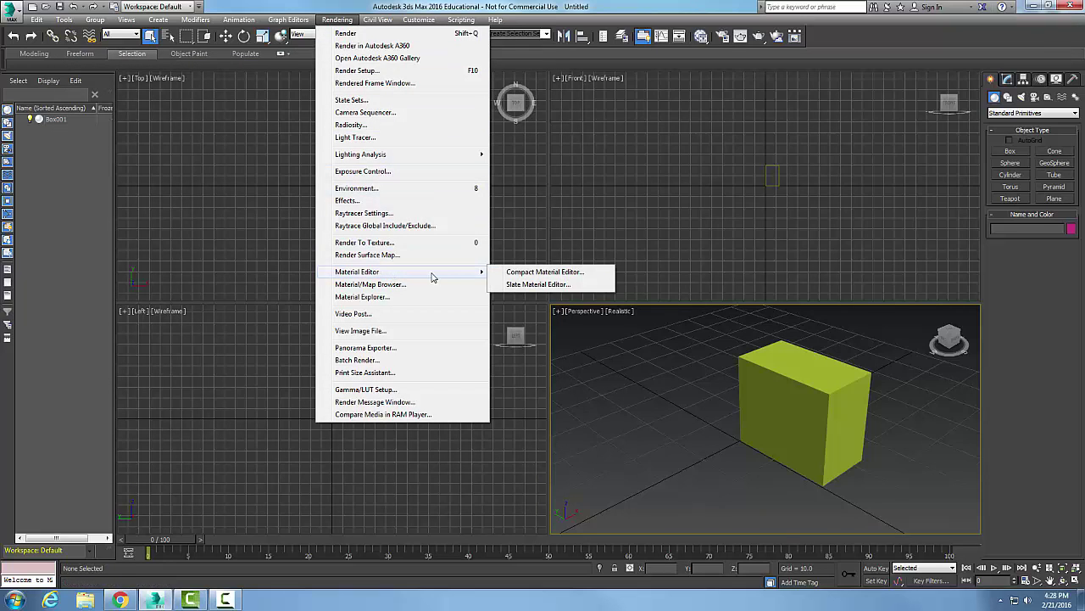
click(525, 273)
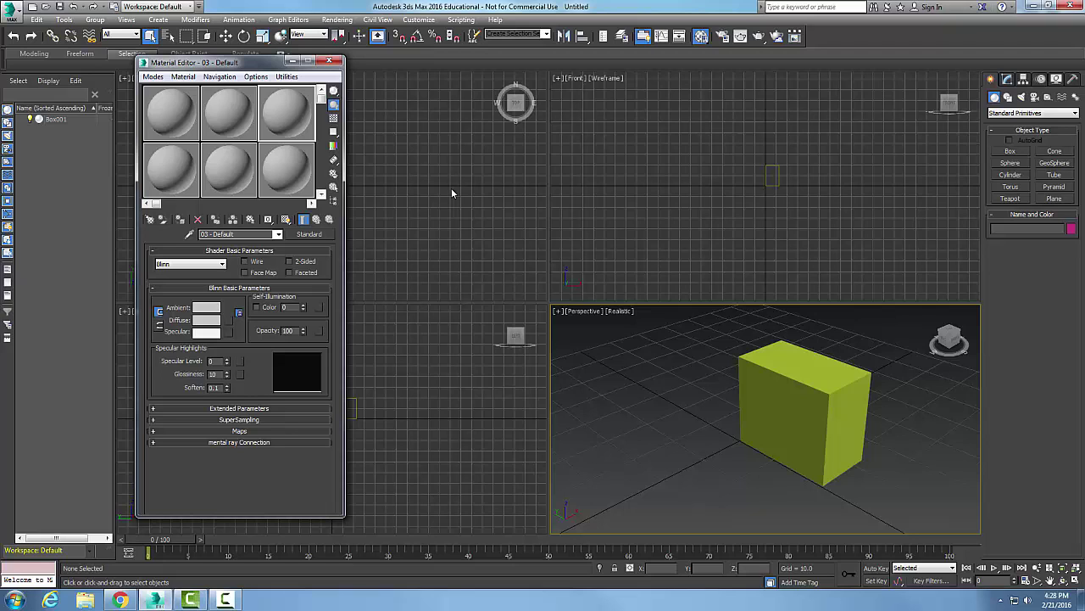
click(329, 60)
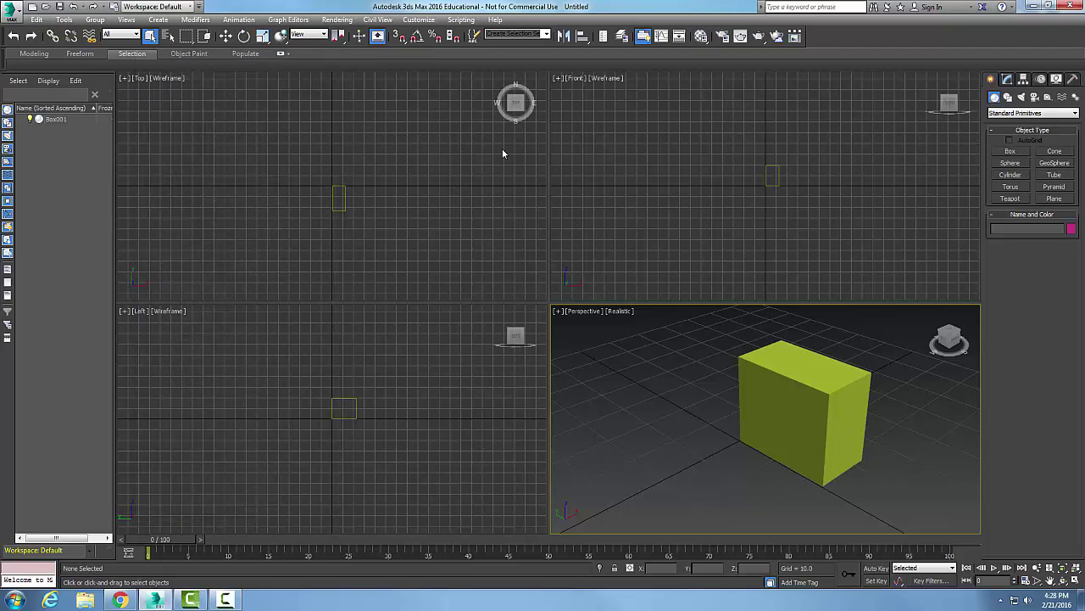
Reopen the Compact Material Editor from the toolbar flyout and browse its Material and Modes menus.
click(707, 44)
mouse_move(708, 47)
mouse_down()
mouse_move(705, 68)
mouse_move(702, 58)
mouse_up()
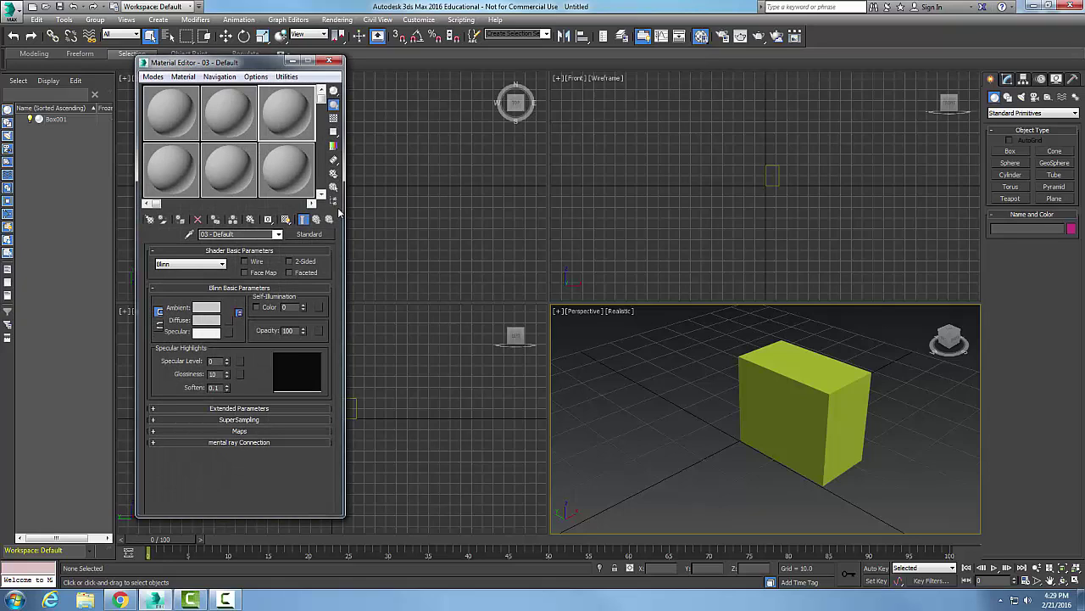
click(182, 77)
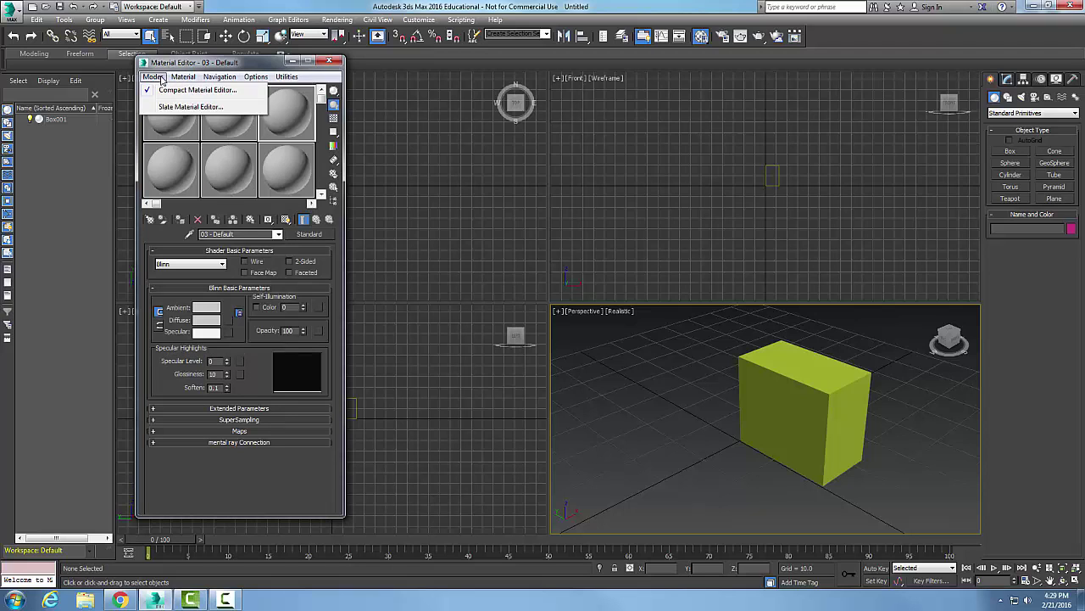
mouse_move(157, 80)
click(190, 154)
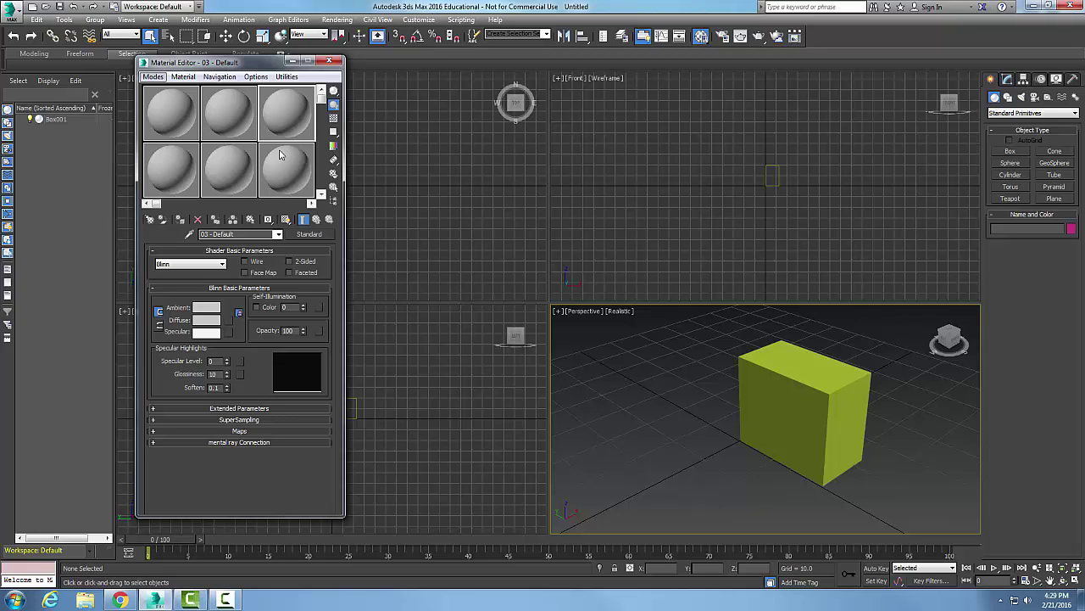
Select the second sample slot so 02 - Default is the active material.
mouse_move(322, 100)
mouse_down()
mouse_move(321, 170)
mouse_move(322, 98)
mouse_up()
mouse_move(153, 204)
mouse_down()
mouse_move(315, 210)
mouse_move(154, 206)
mouse_up()
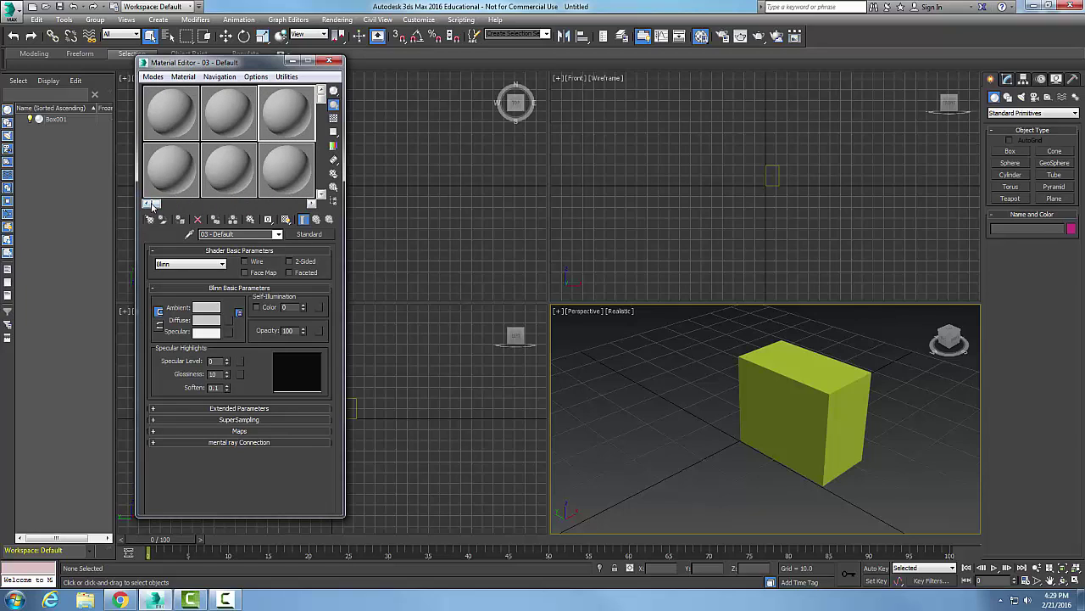
click(222, 134)
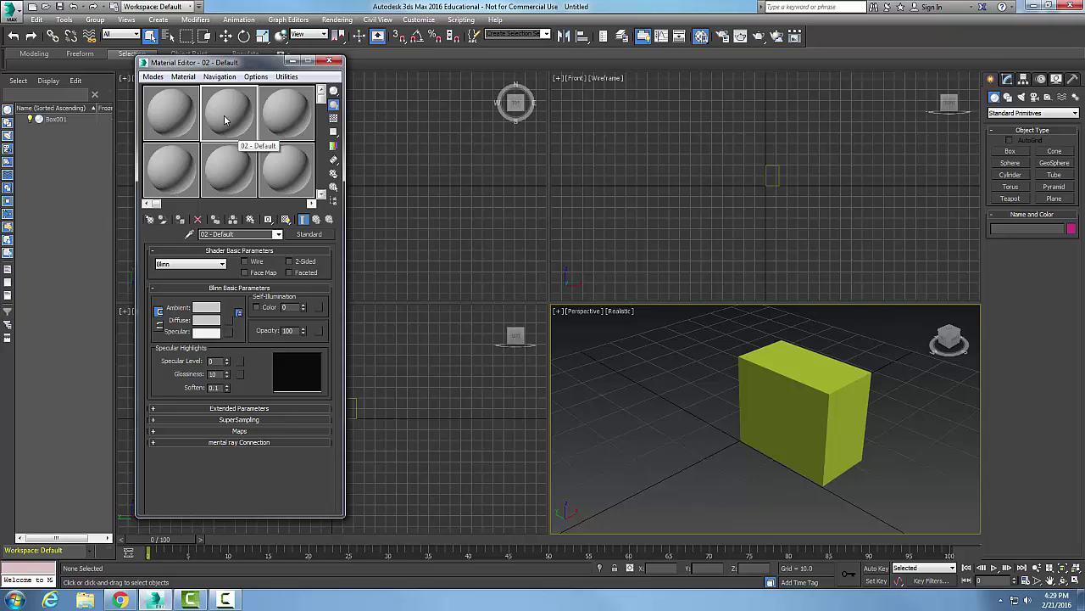
Switch the sample slots to 5 x 3, then 6 x 4, back to 3 x 2, and show slot two's options.
right_click(224, 117)
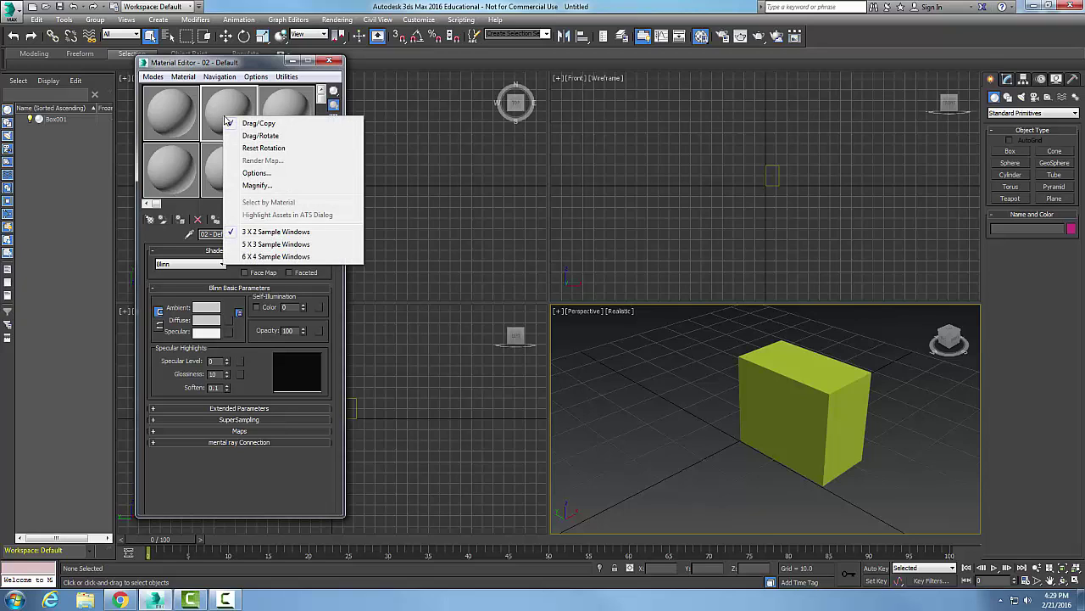
click(260, 246)
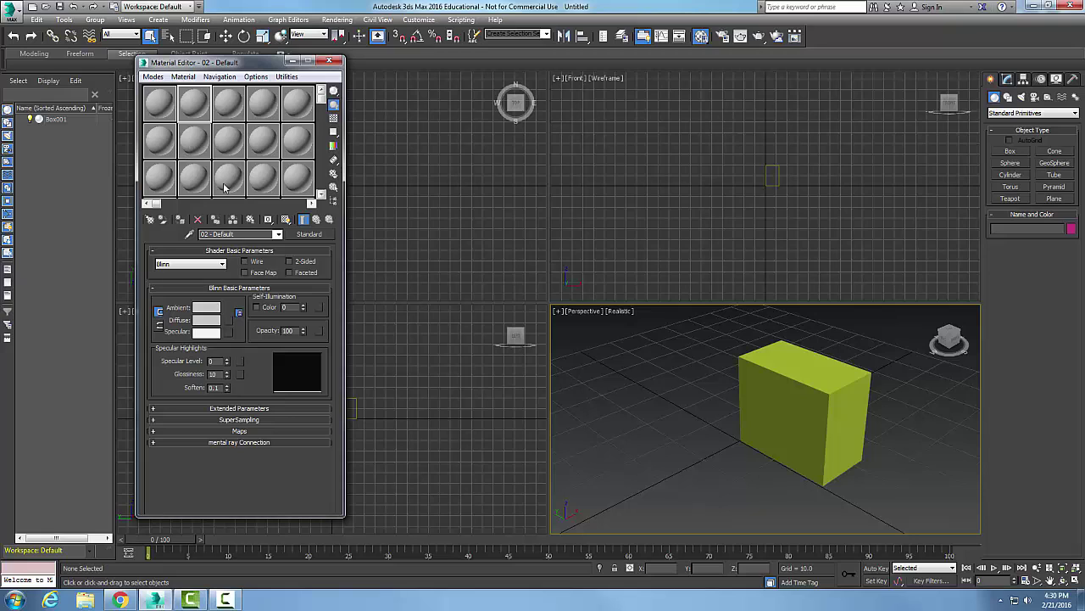
right_click(201, 108)
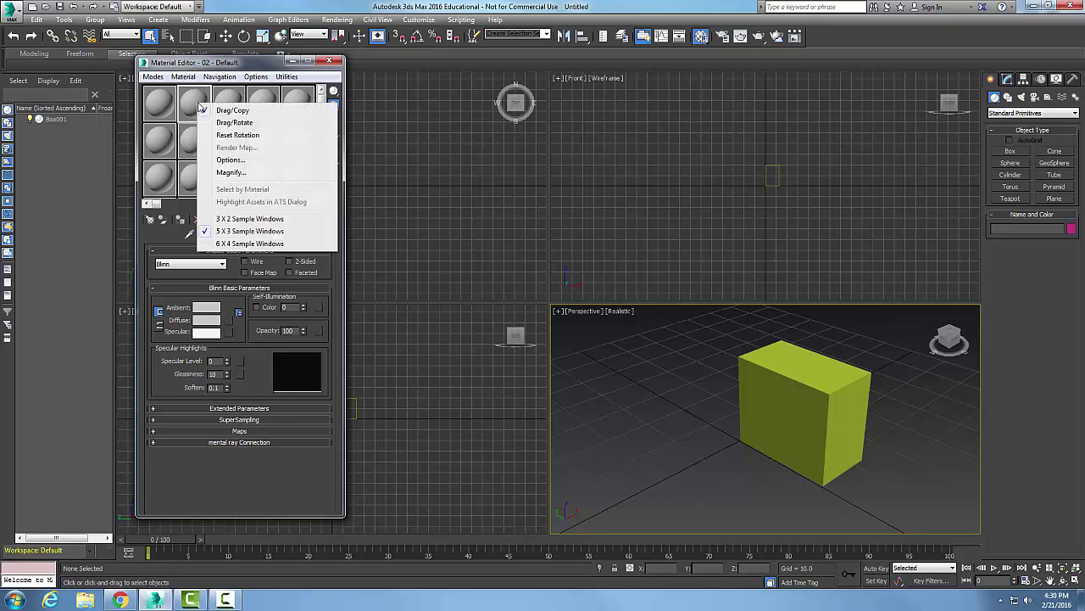
click(222, 243)
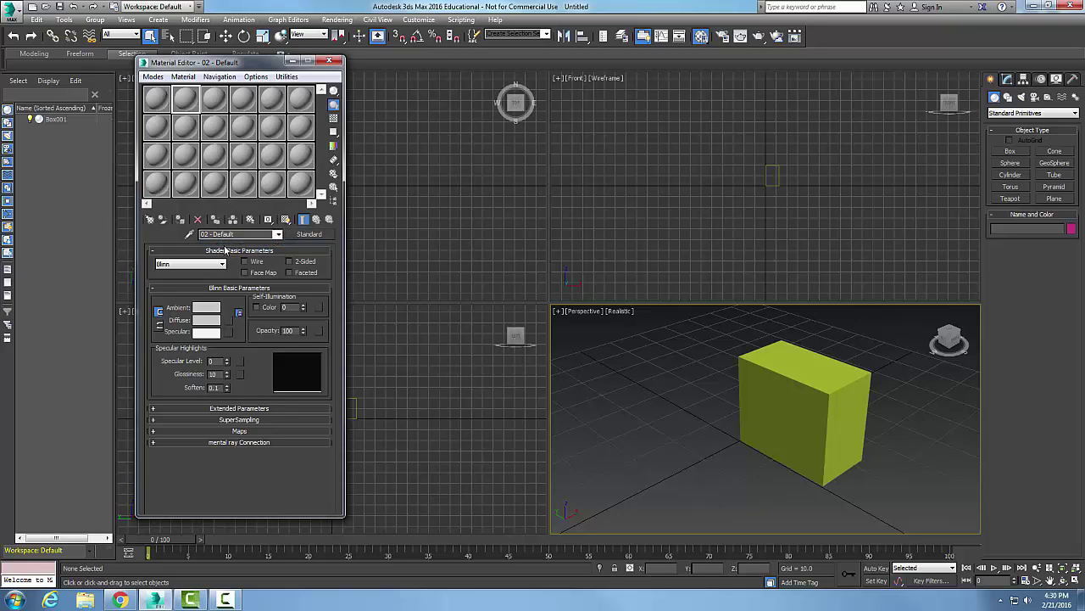
right_click(179, 99)
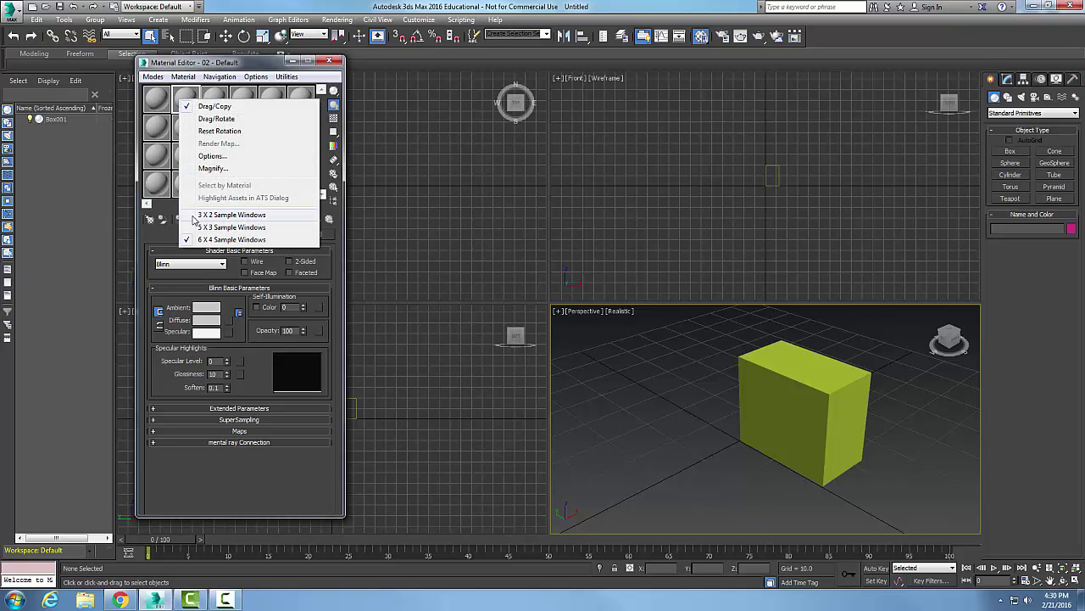
click(204, 215)
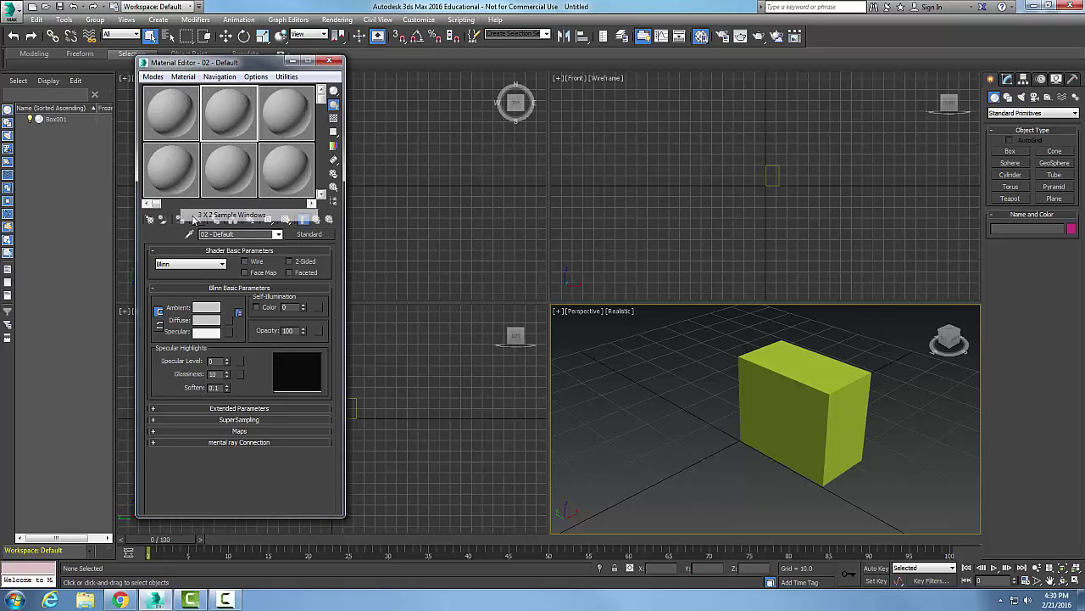
right_click(239, 124)
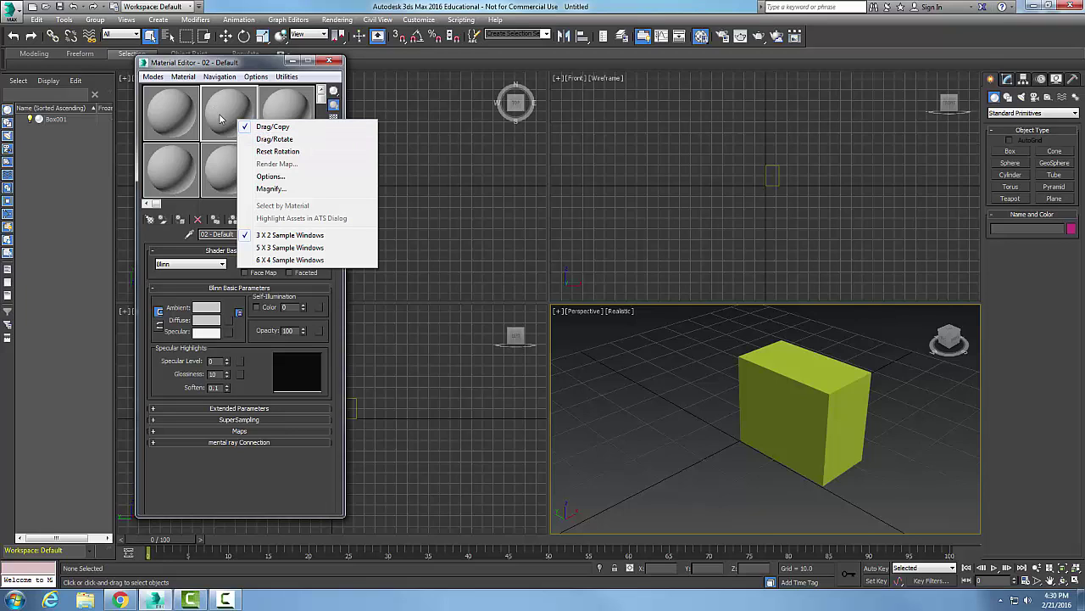
Set the 02 - Default diffuse colour to red with Hue 255 and Sat 255.
click(291, 122)
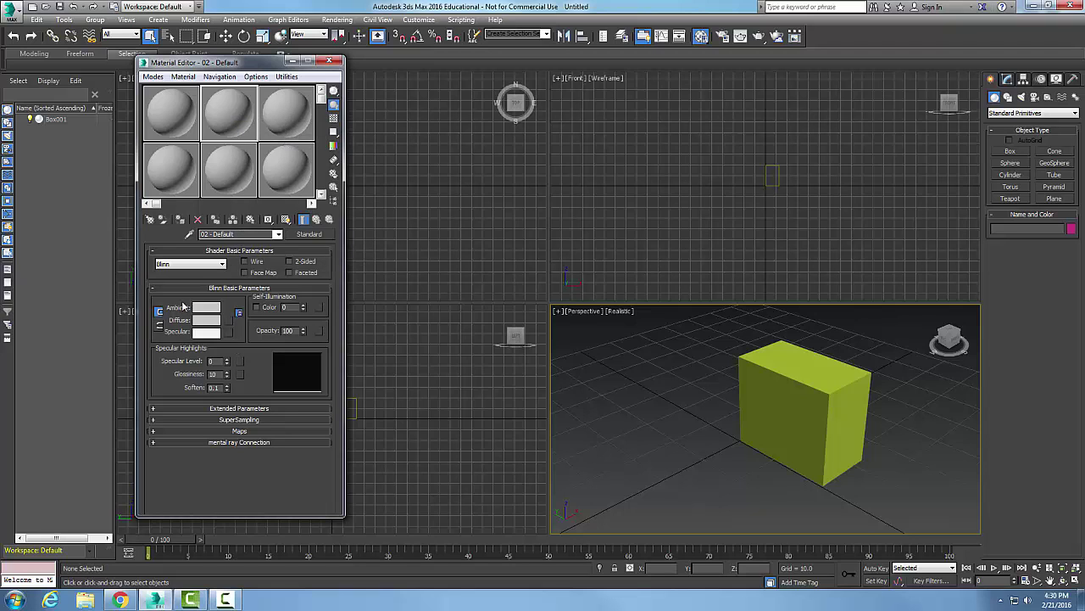
click(204, 322)
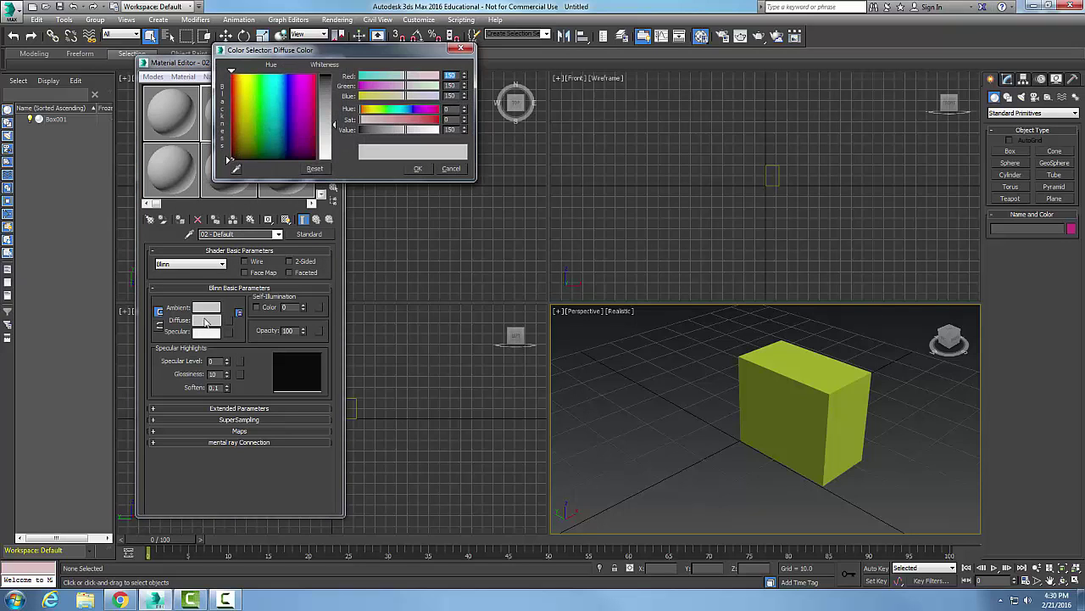
click(361, 111)
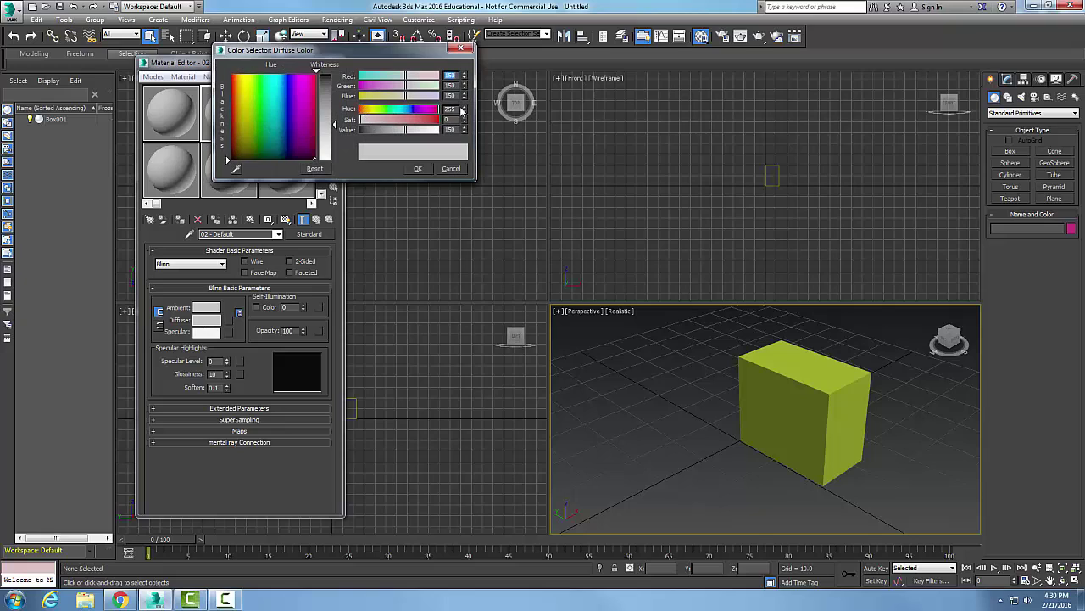
mouse_move(360, 121)
mouse_down()
mouse_move(441, 120)
mouse_move(413, 129)
mouse_up()
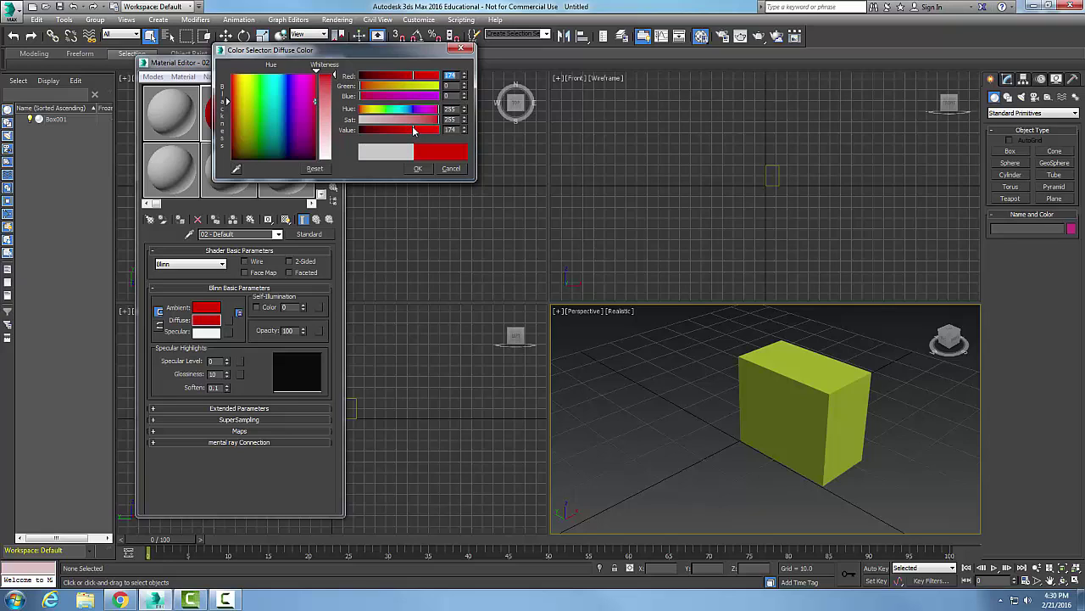
click(418, 169)
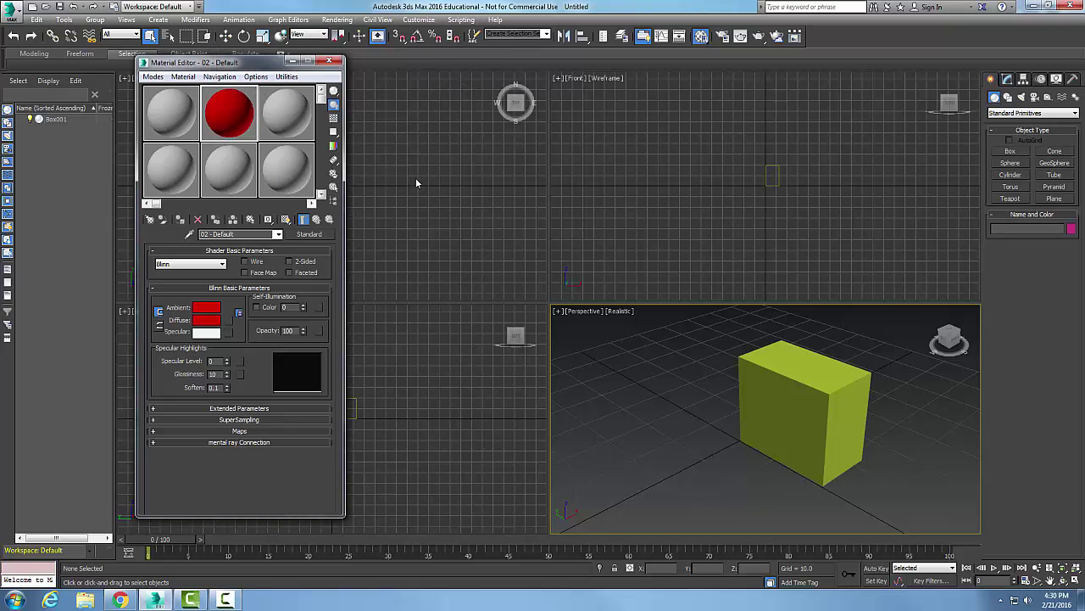
Drag the red 02 - Default material from slot two onto the third sample slot.
right_click(234, 116)
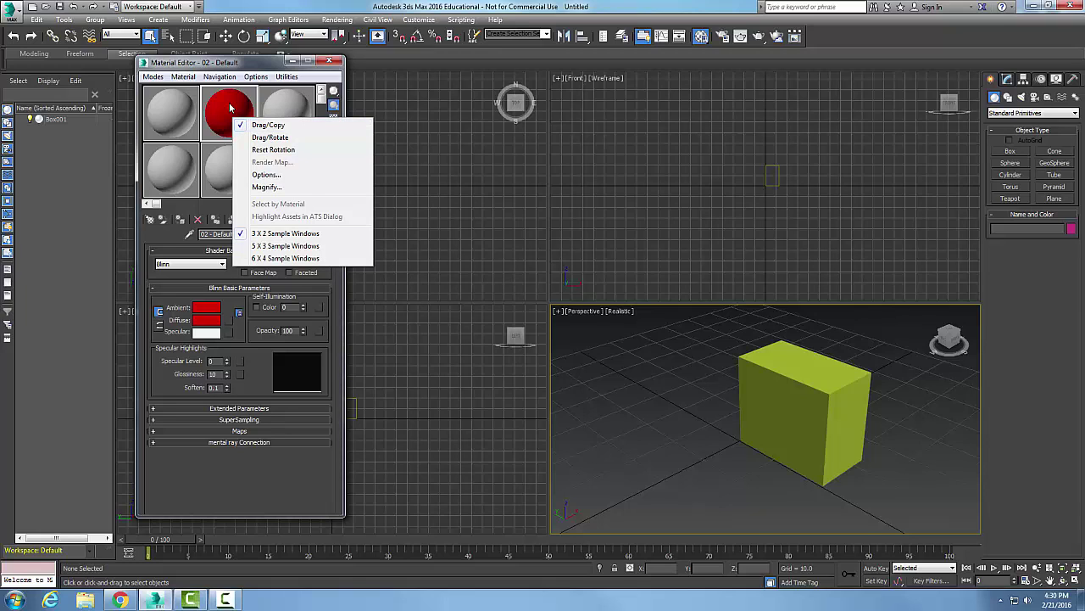
click(229, 103)
drag(229, 102, 284, 110)
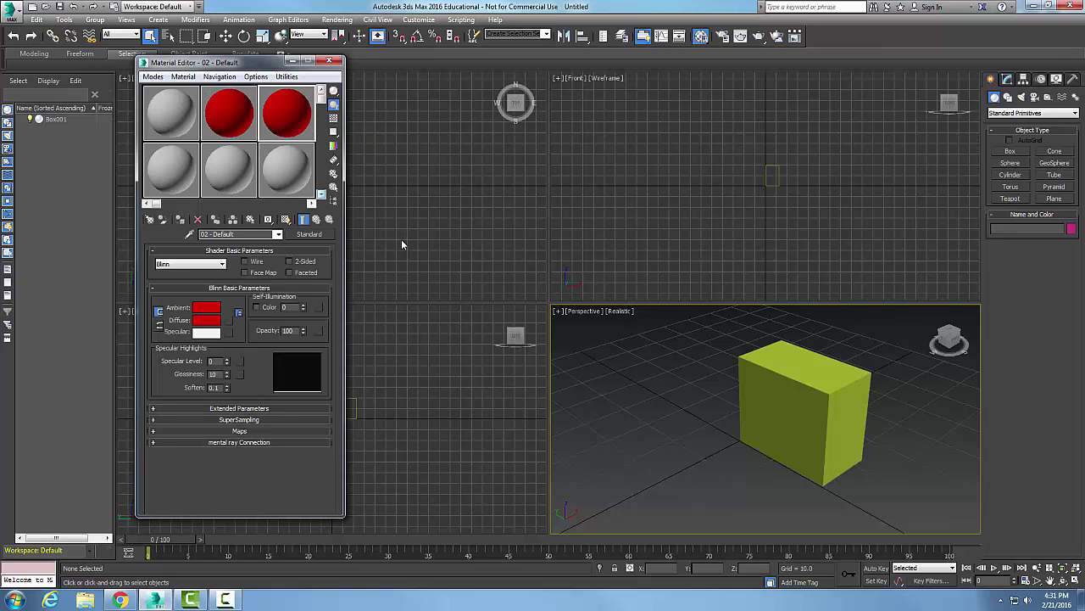
click(283, 109)
click(229, 109)
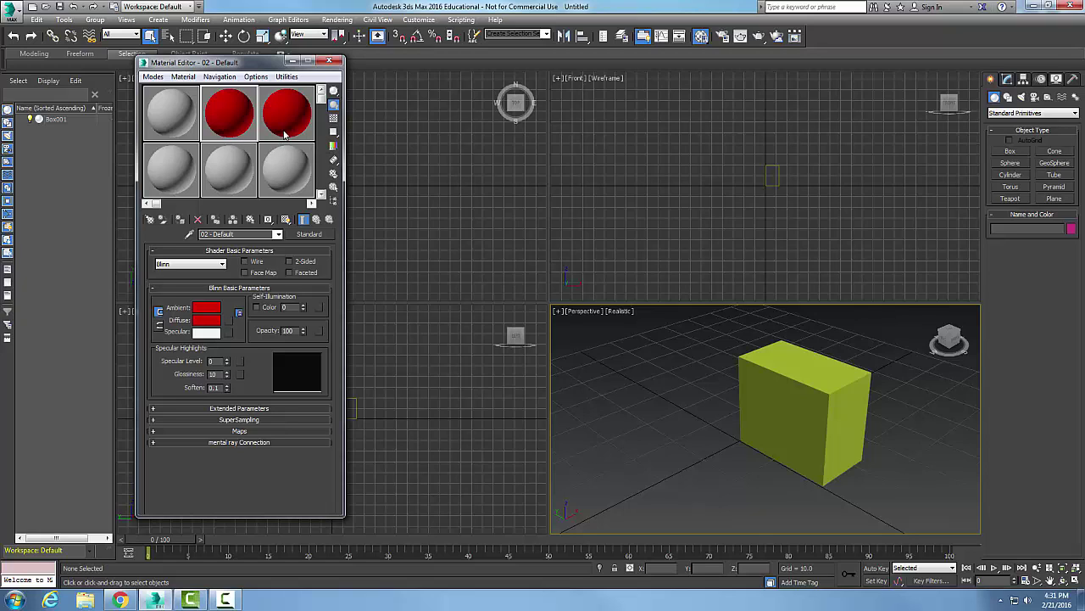
right_click(237, 124)
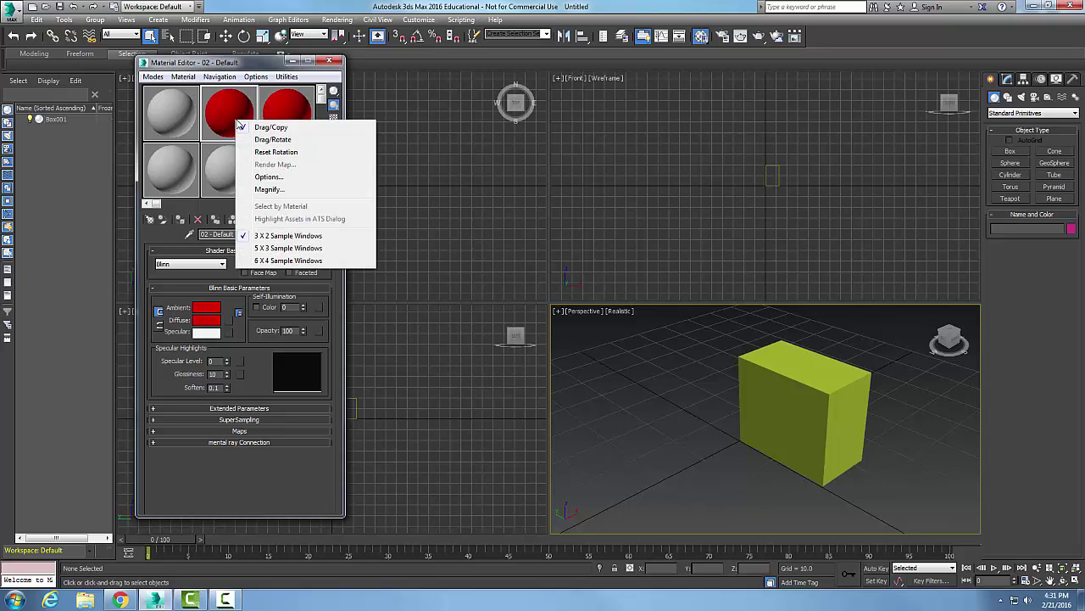
click(263, 190)
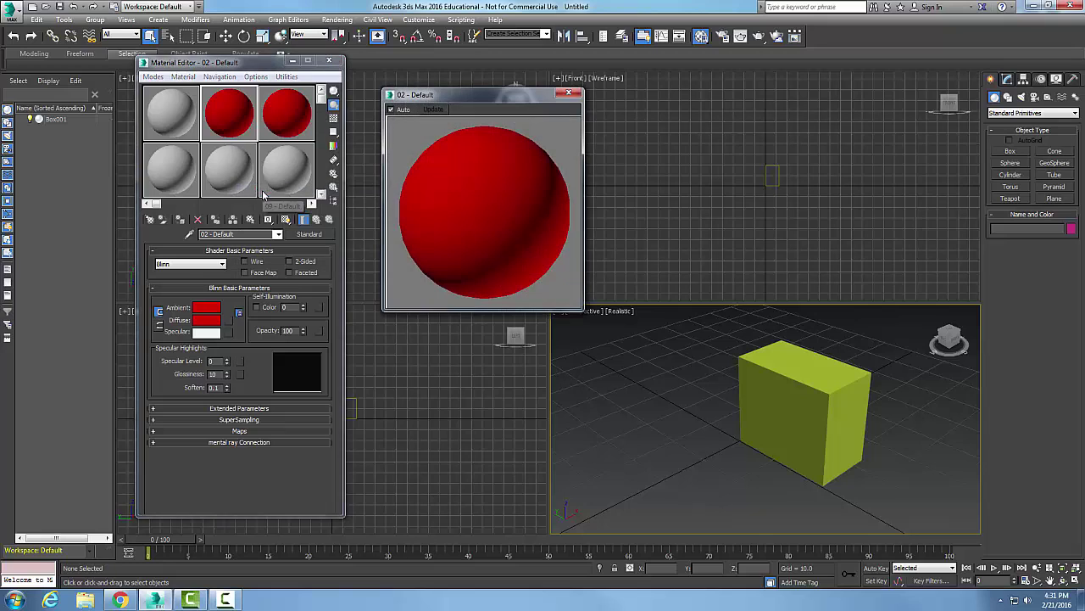
drag(462, 92, 442, 128)
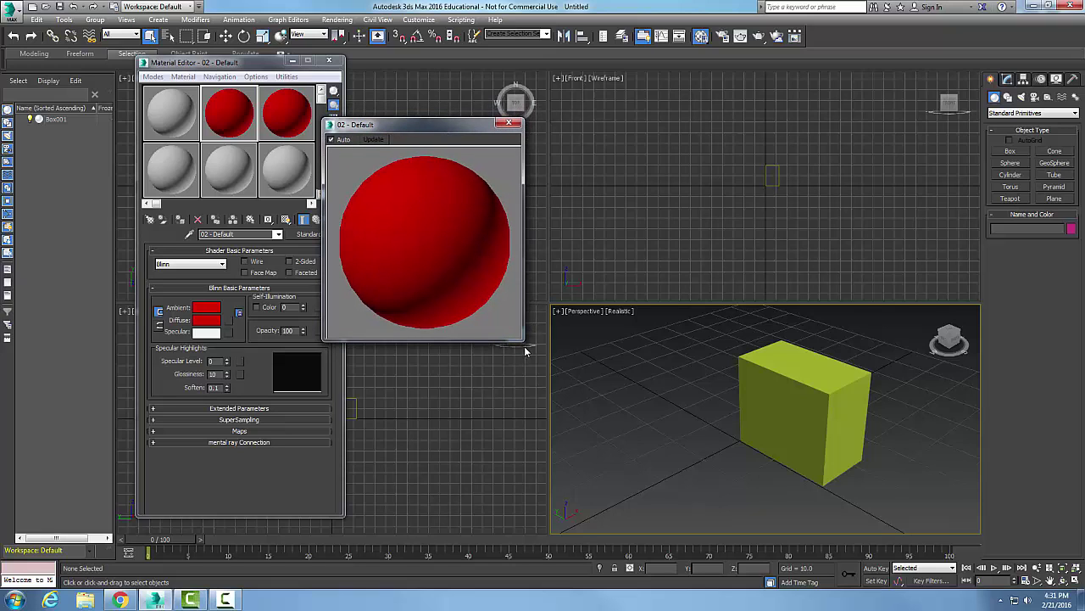
drag(521, 339, 601, 418)
drag(452, 124, 481, 88)
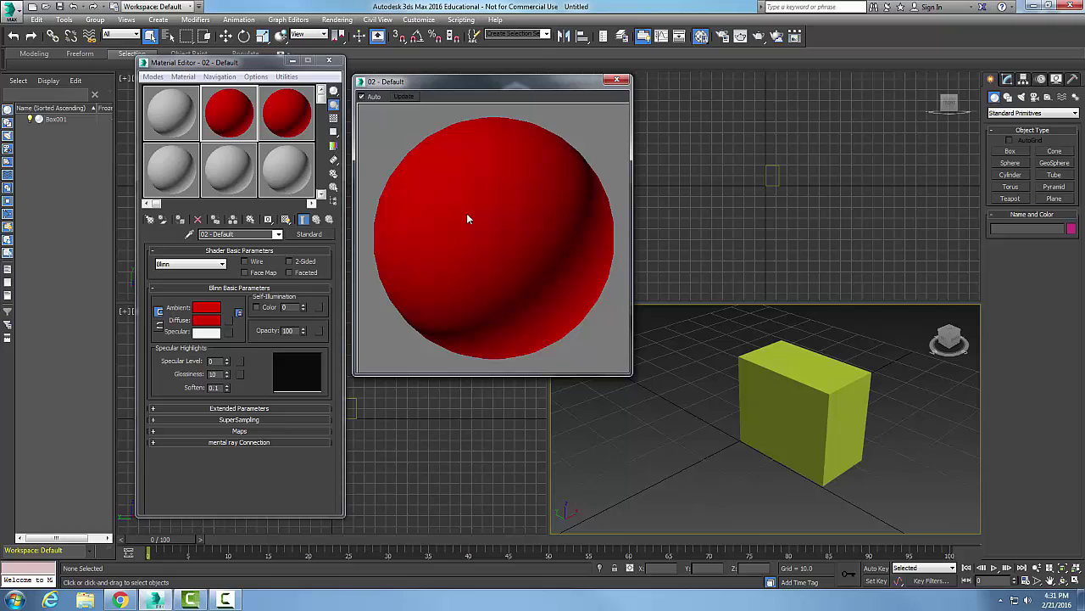
click(616, 80)
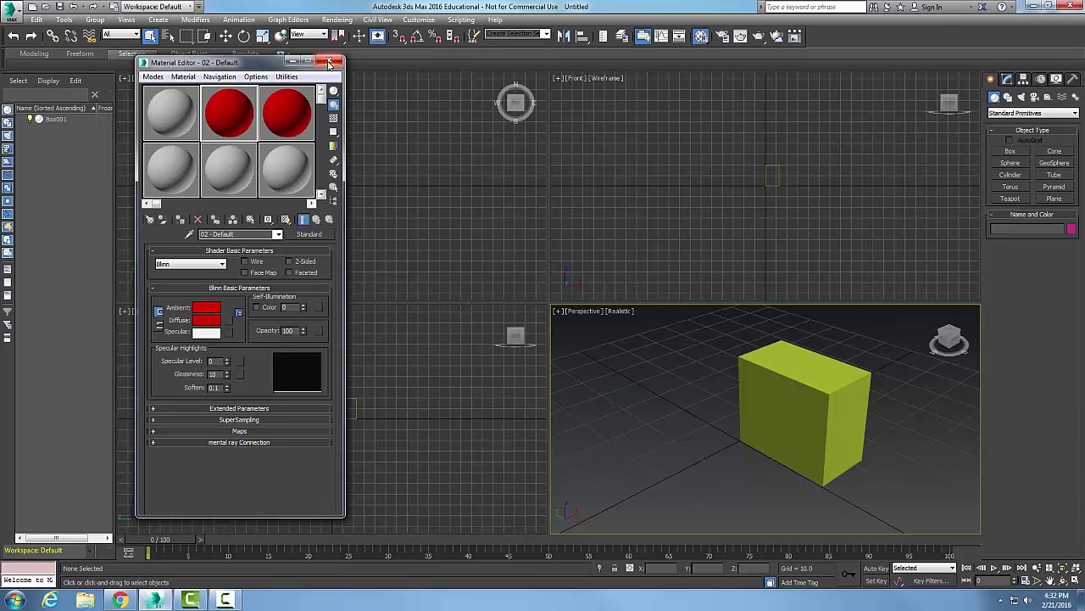
click(331, 65)
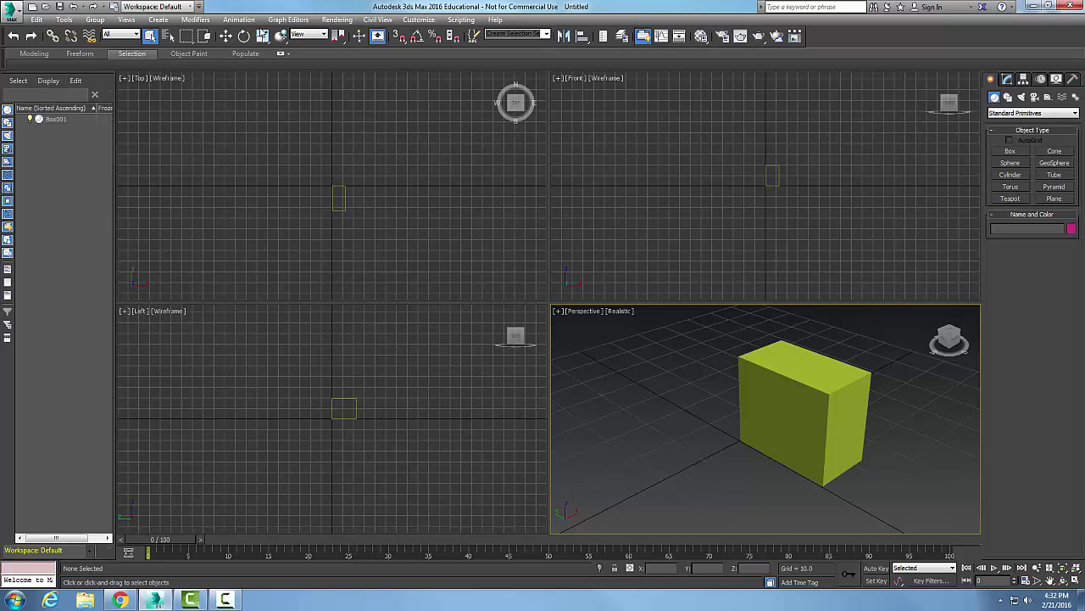
click(327, 20)
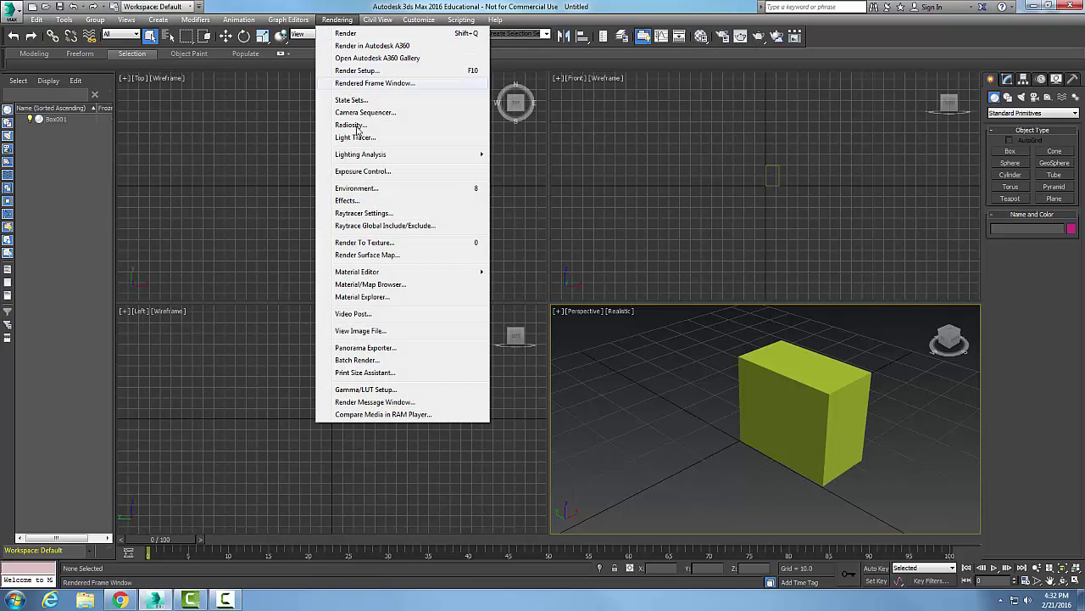
mouse_move(373, 273)
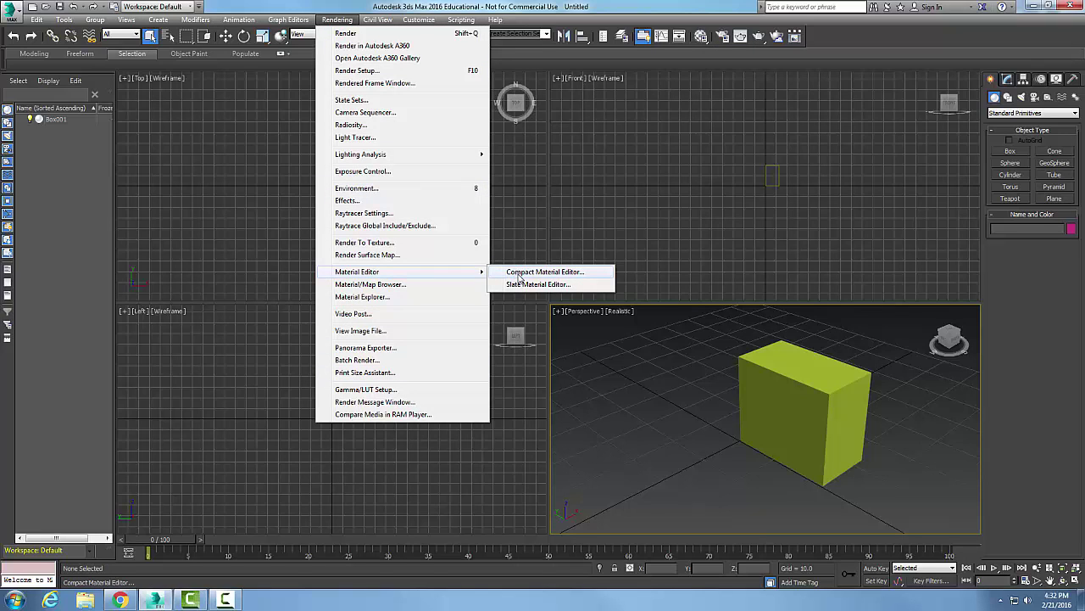
click(519, 275)
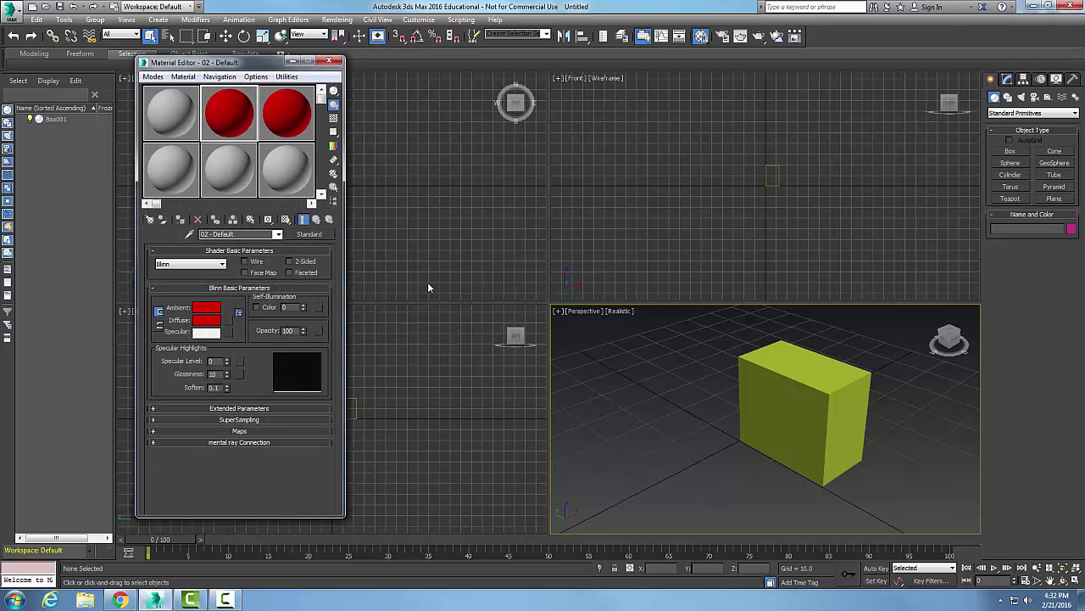